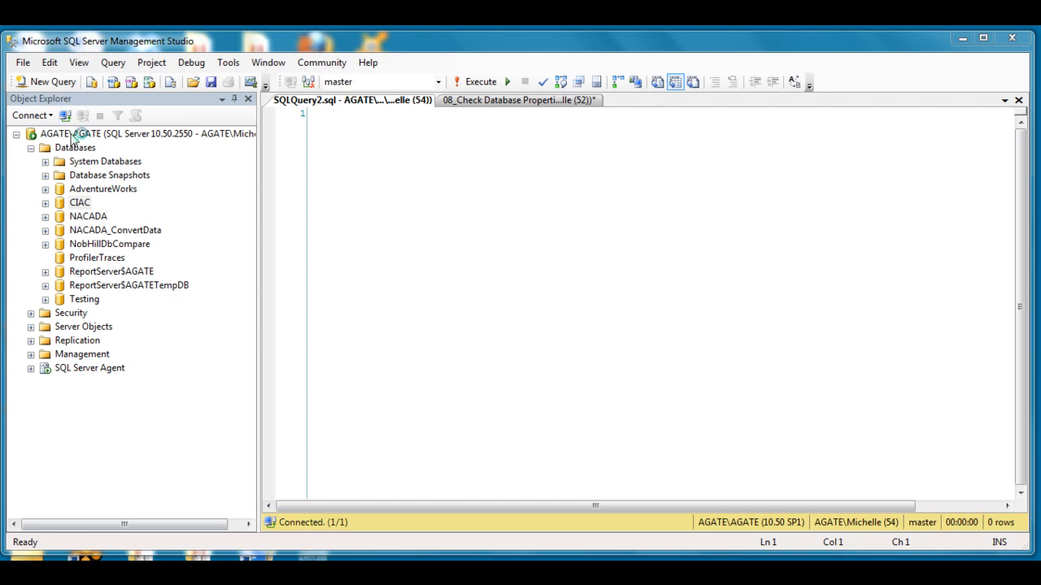
Bring up the Properties dialog for the CIAC database from Object Explorer.
left_click(74, 147)
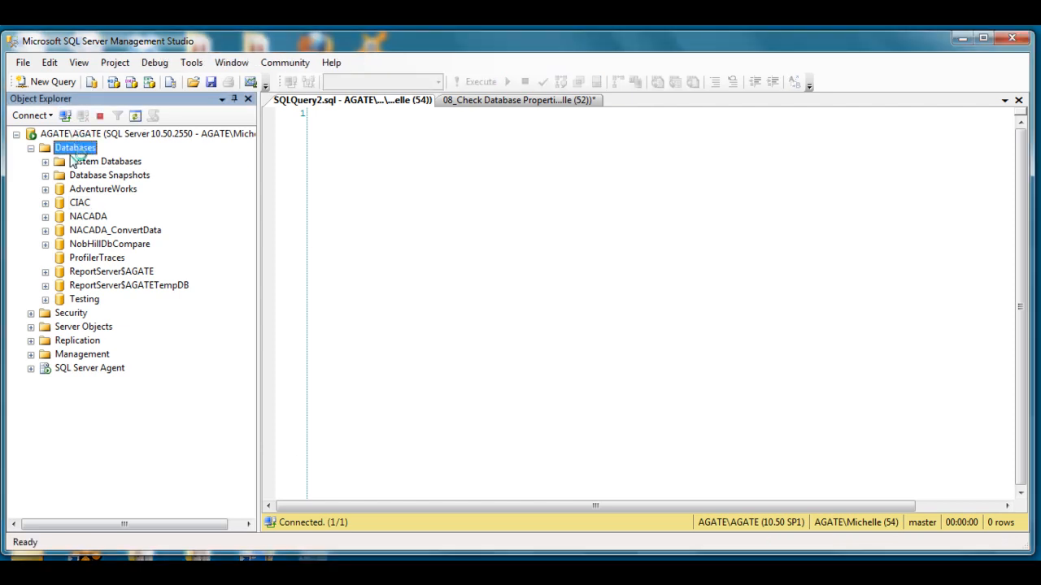
right_click(79, 203)
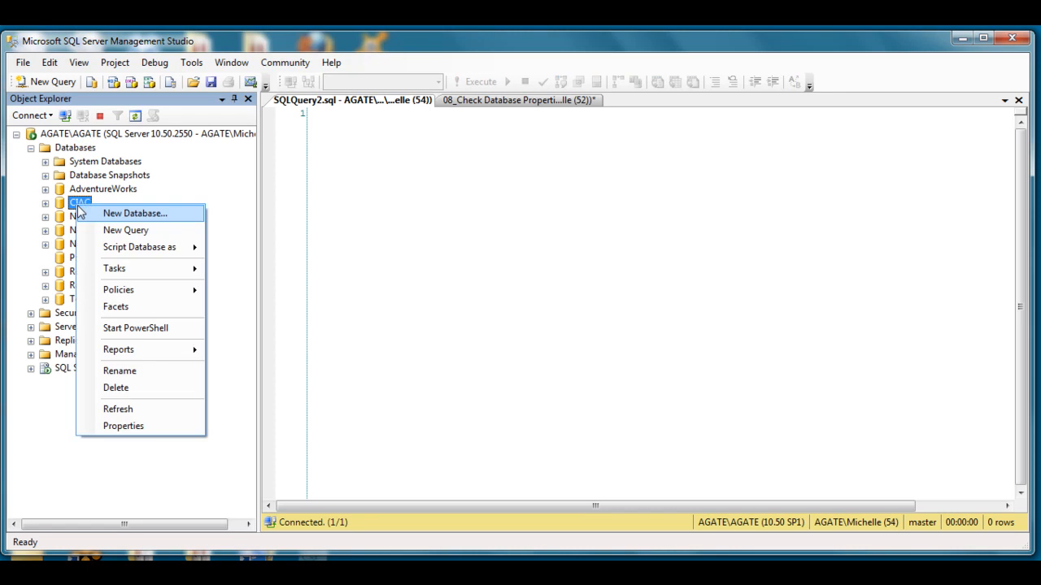
left_click(123, 426)
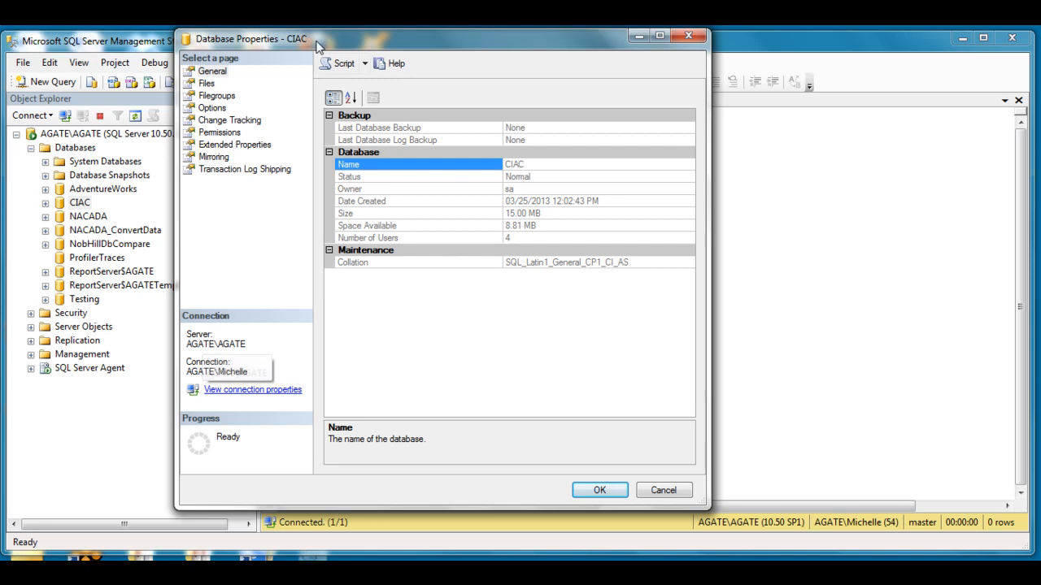
Review CIAC's Files, Filegroups, Options, Extended Properties and Transaction Log Shipping pages.
left_click(206, 84)
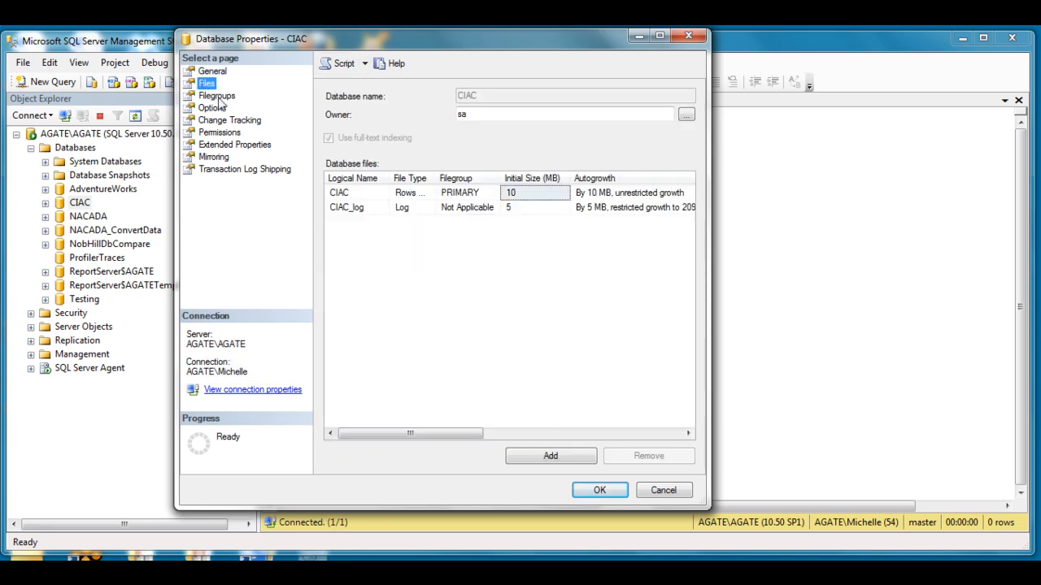
left_click(216, 96)
left_click(211, 108)
left_click(234, 145)
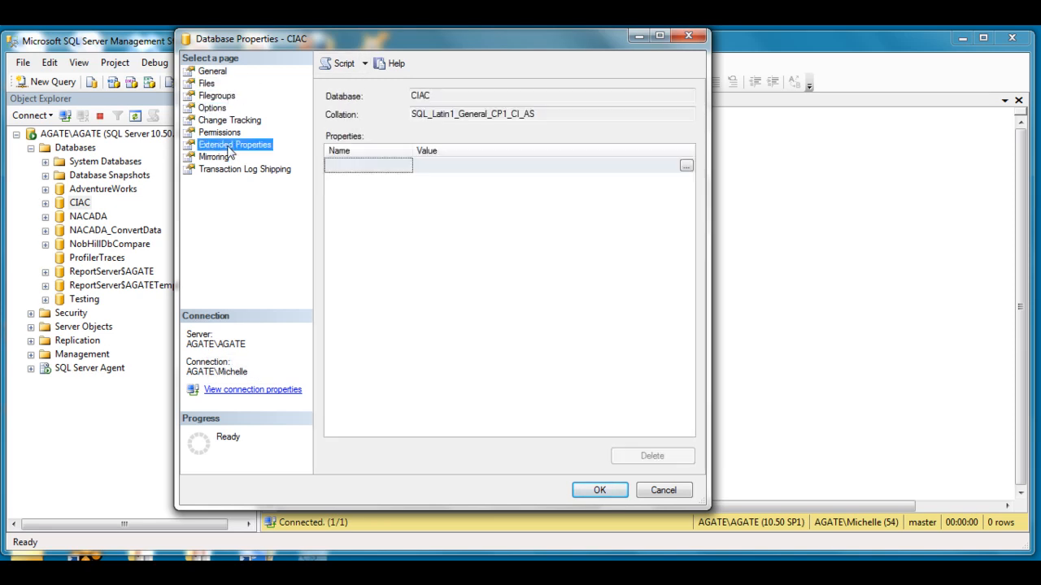
left_click(243, 169)
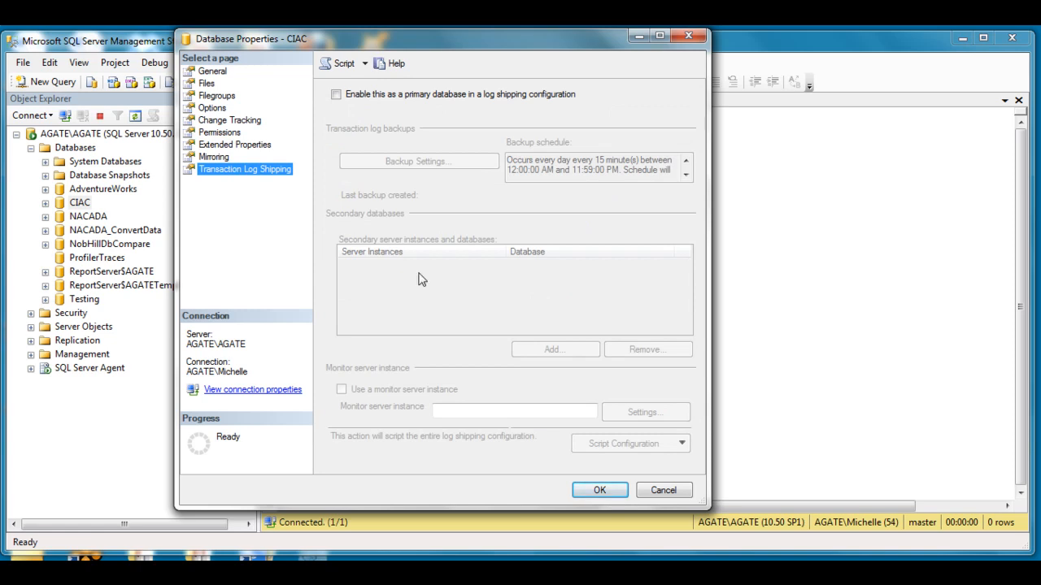
Dismiss the CIAC properties unsaved and switch to the 08_Check Database Properties script.
left_click(664, 491)
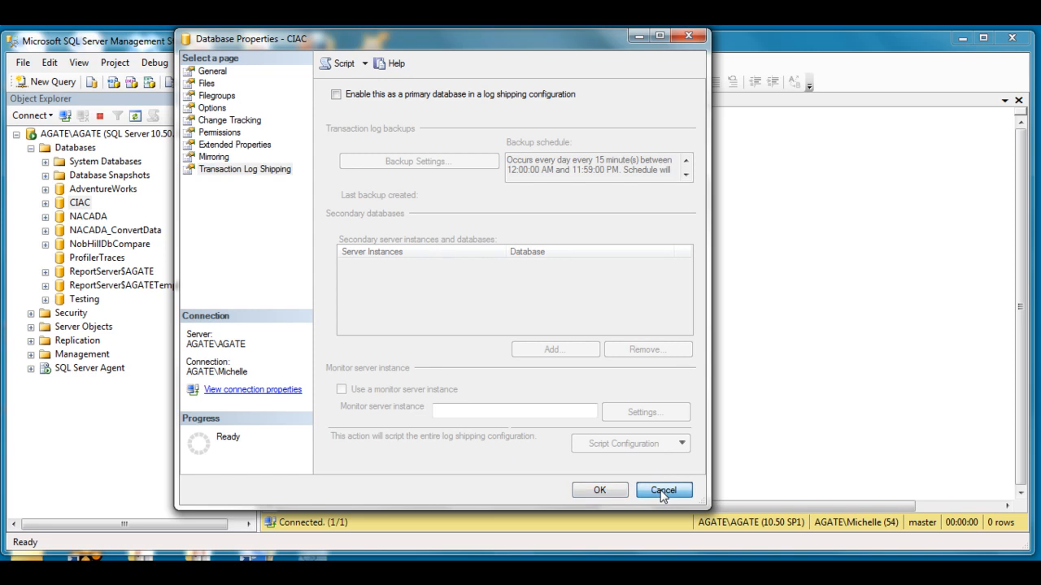
left_click(663, 491)
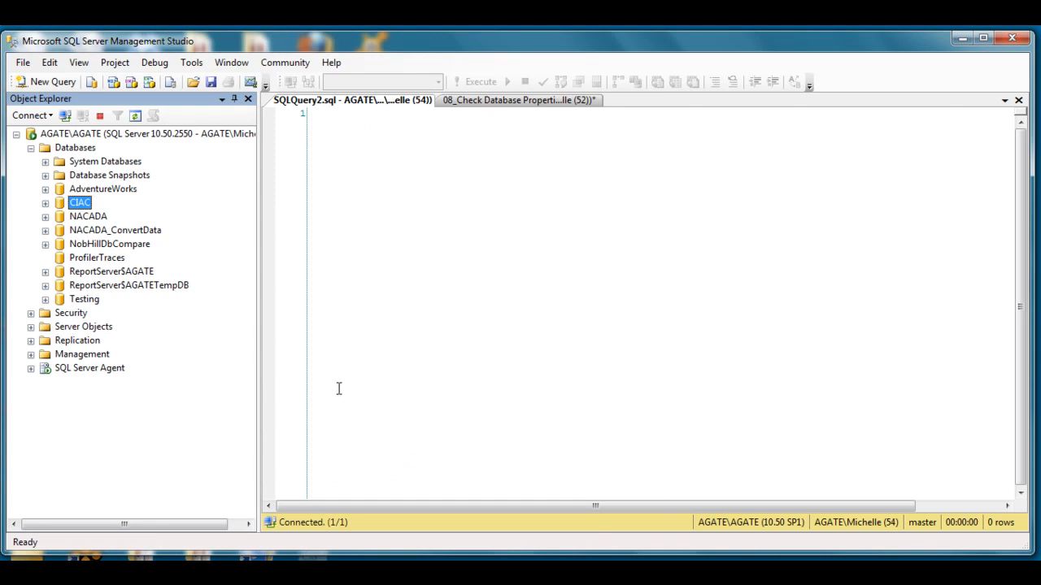
left_click(502, 104)
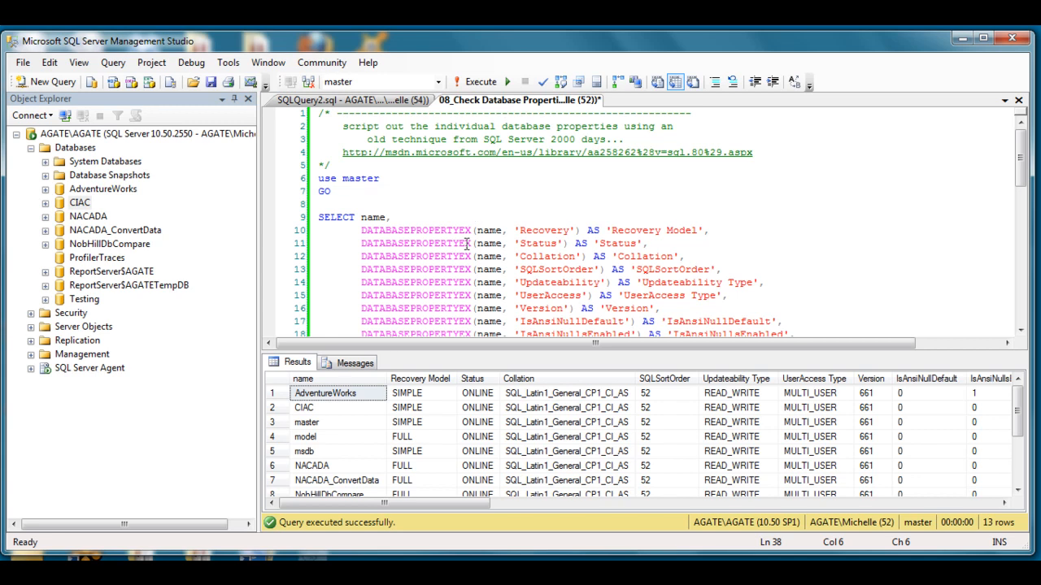
Execute the DATABASEPROPERTYEX script, returning settings for all 13 databases.
left_click(535, 230)
scroll(535, 229, "down", 2)
scroll(535, 229, "down", 2)
scroll(534, 229, "down", 2)
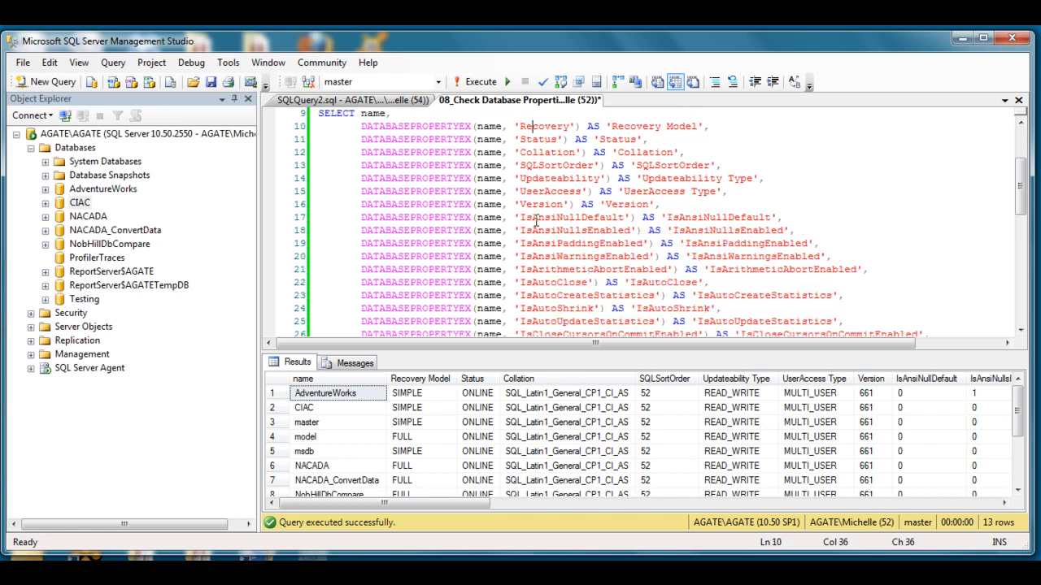
scroll(535, 229, "down", 2)
scroll(535, 221, "up", 3)
scroll(534, 221, "up", 2)
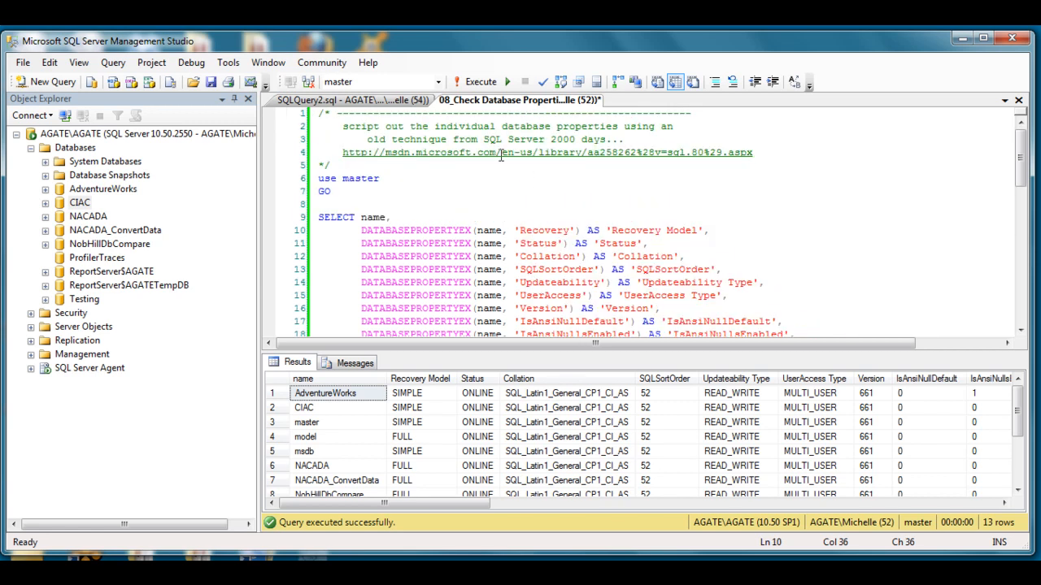
left_click(399, 168)
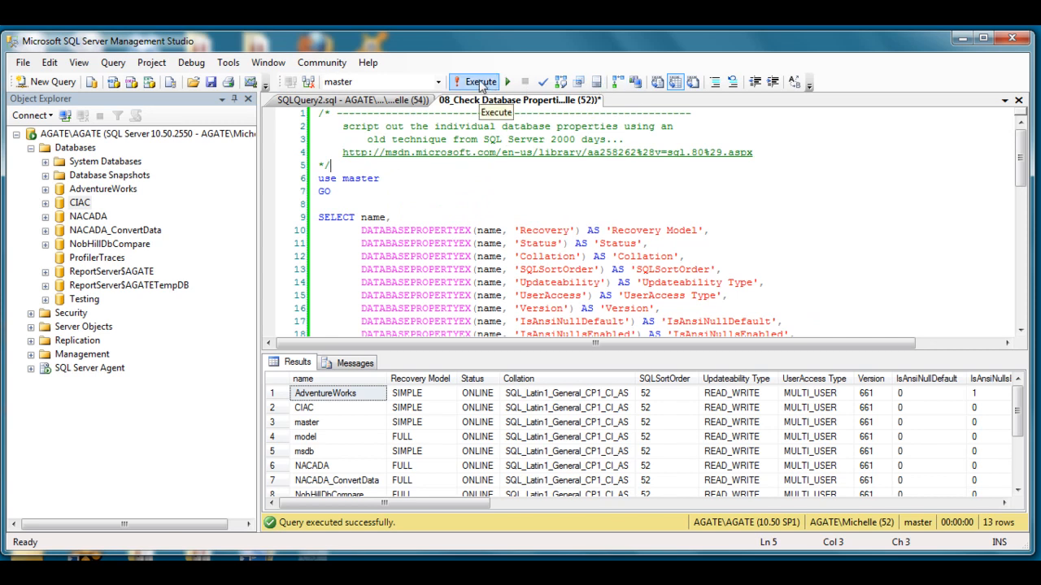
left_click(480, 81)
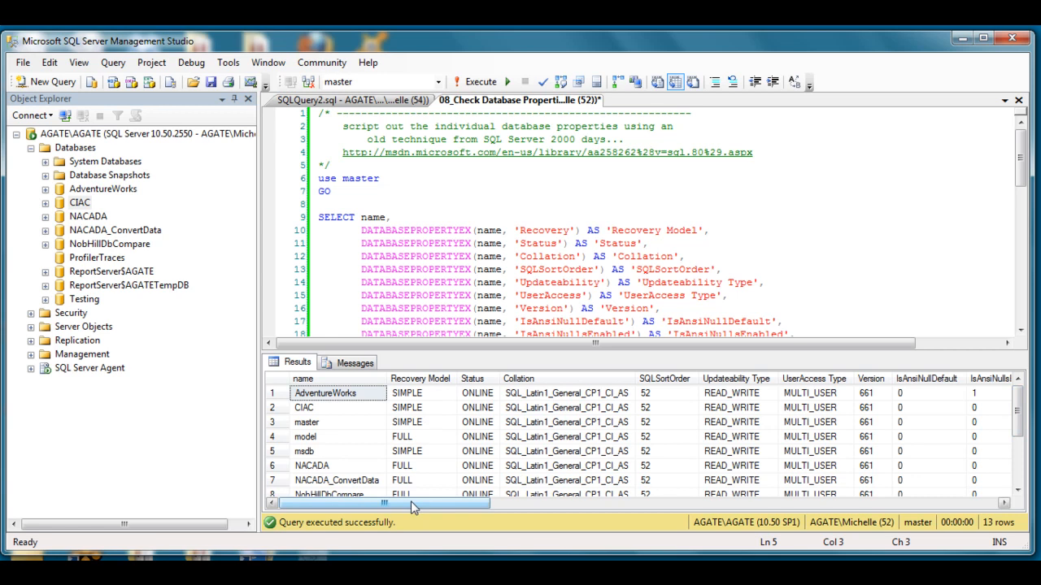
left_click_drag(411, 507, 461, 507)
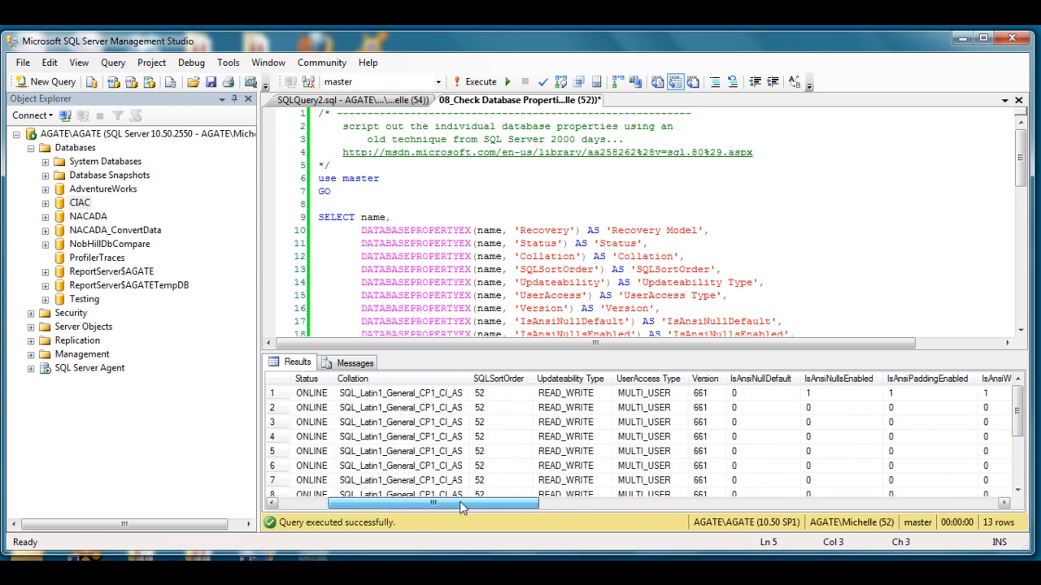
left_click_drag(460, 503, 539, 514)
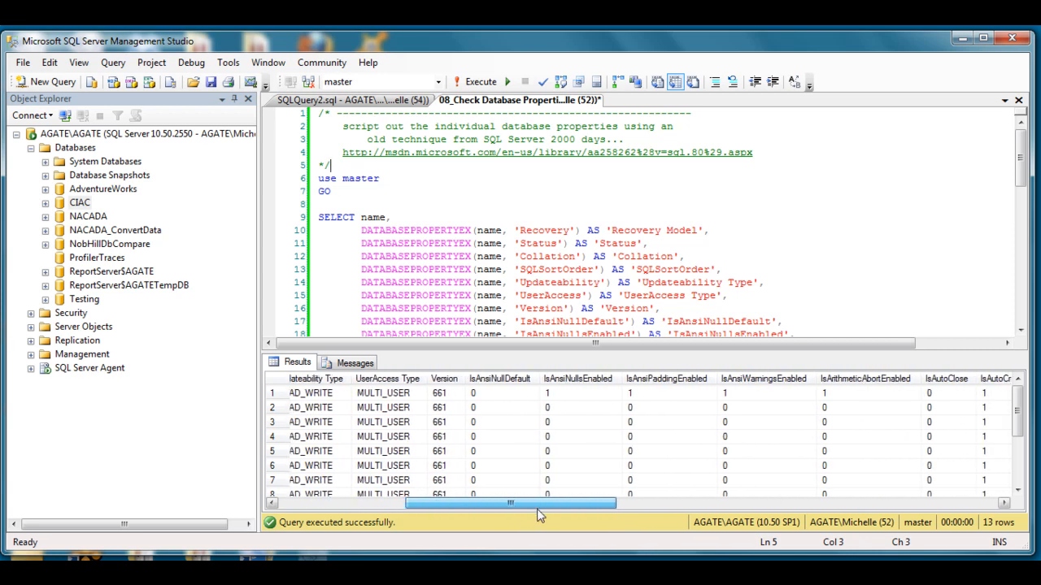
mouse_move(539, 514)
left_mouse_down()
mouse_move(825, 543)
mouse_move(630, 554)
mouse_move(382, 520)
left_mouse_up()
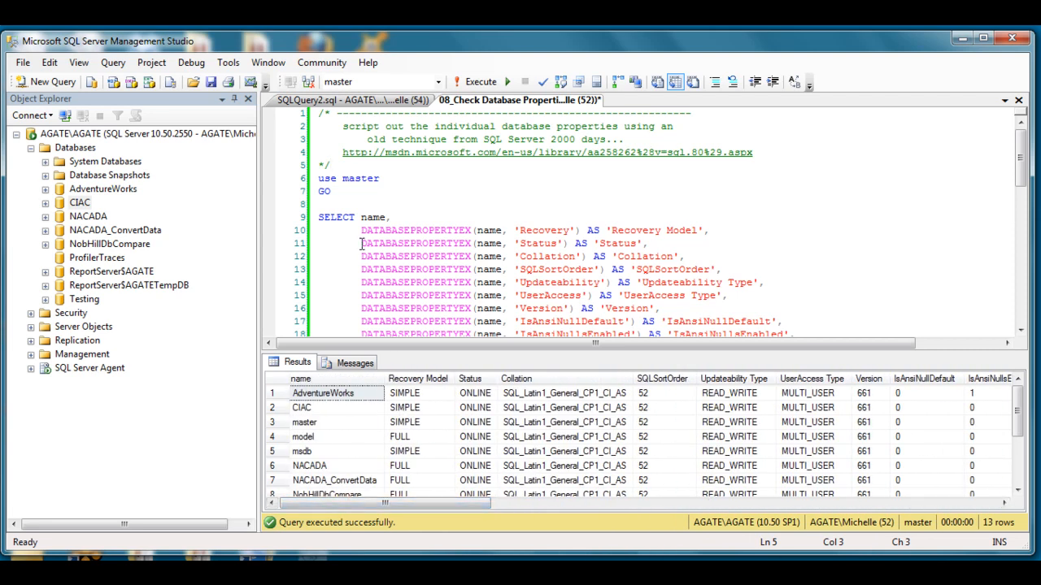
scroll(327, 253, "down", 5)
scroll(327, 253, "down", 5)
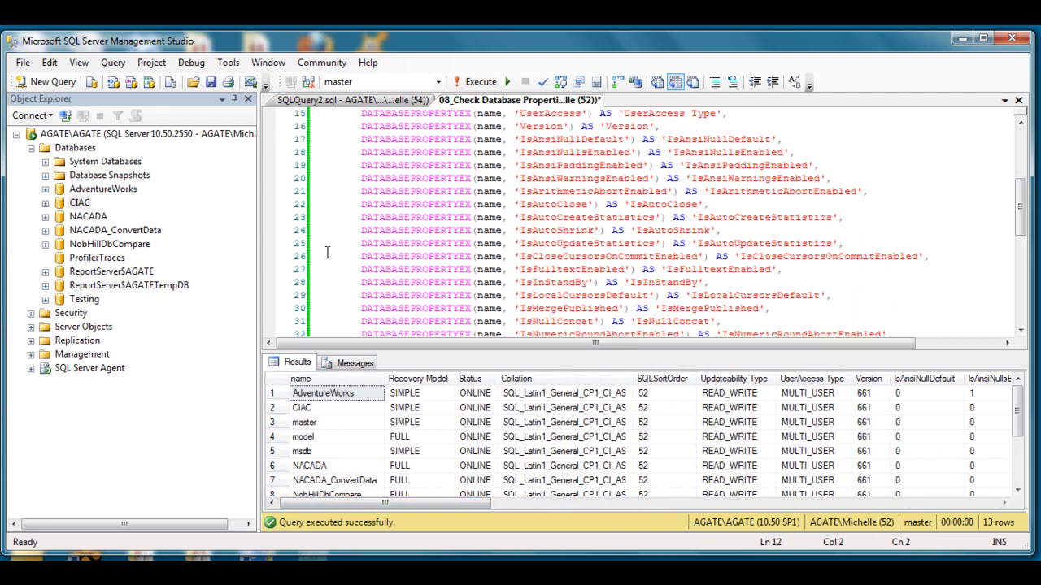
scroll(327, 253, "down", 5)
scroll(328, 253, "down", 4)
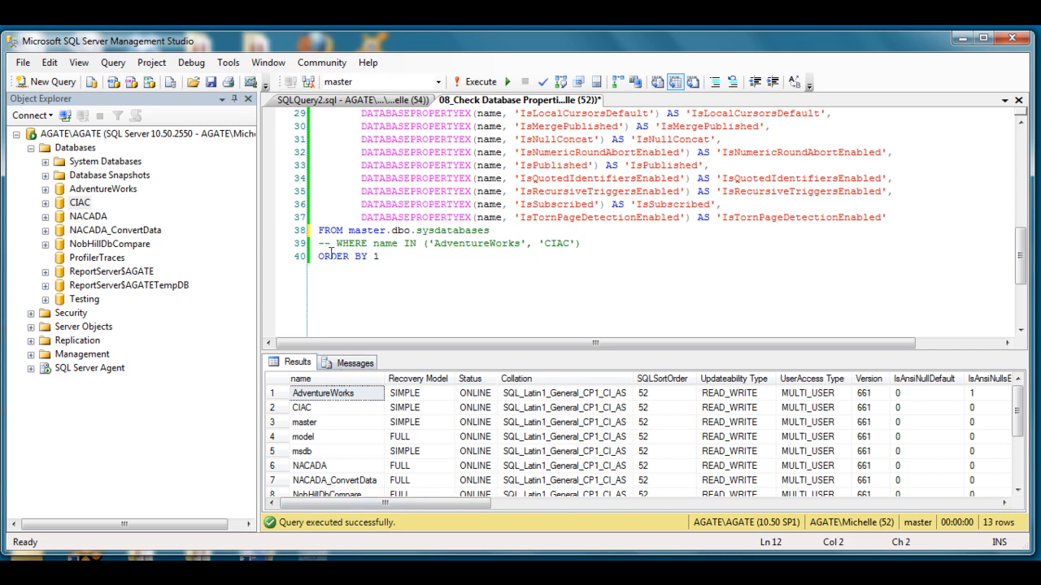
Uncomment WHERE name IN ('AdventureWorks', 'CIAC') and rerun, returning 2 rows.
left_click_drag(335, 243, 315, 243)
key("Delete")
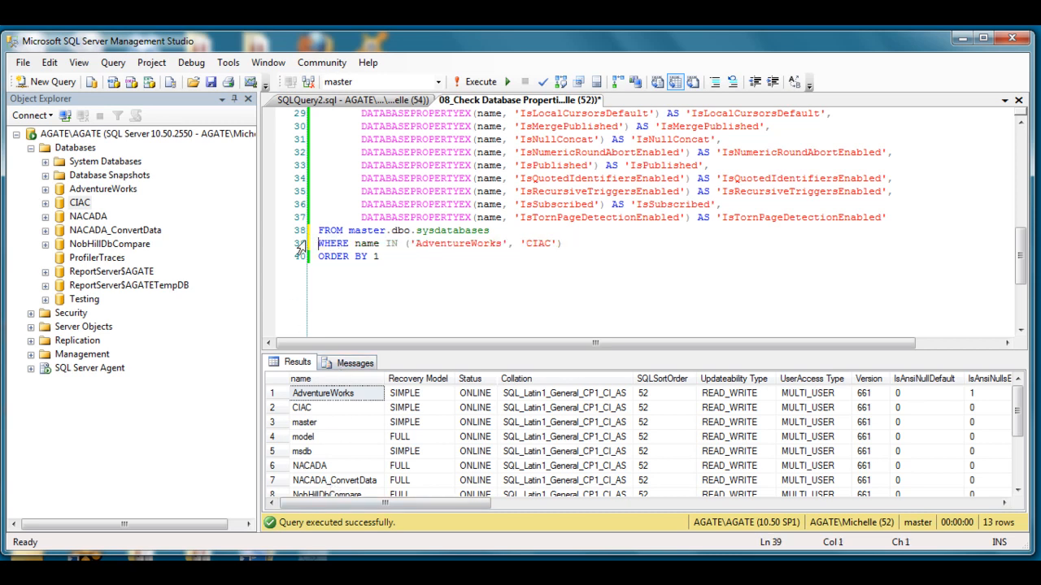
left_click(342, 294)
left_click(468, 273)
left_click(475, 82)
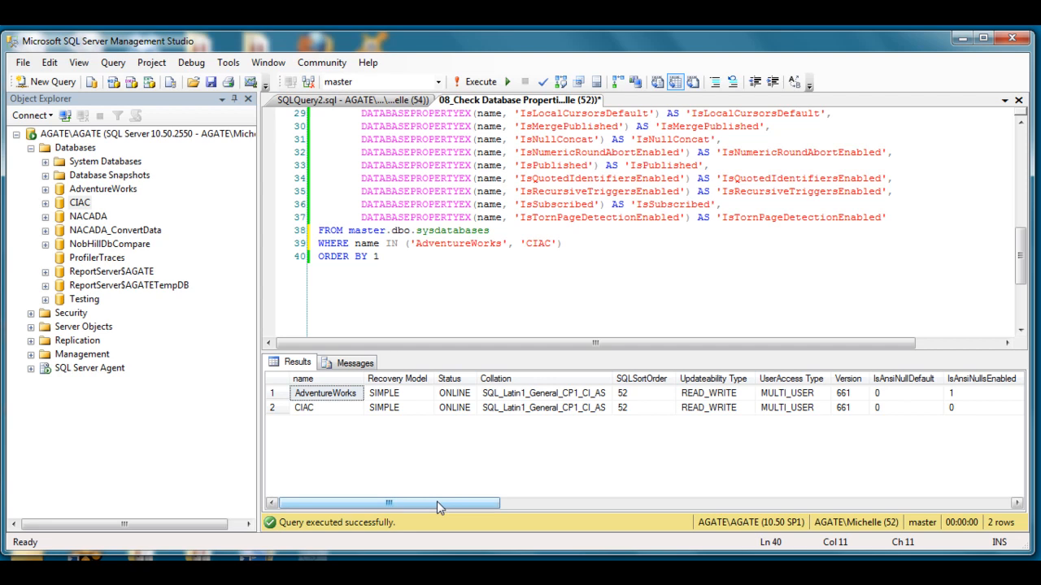
mouse_move(436, 502)
left_mouse_down()
mouse_move(599, 506)
mouse_move(567, 504)
left_mouse_up()
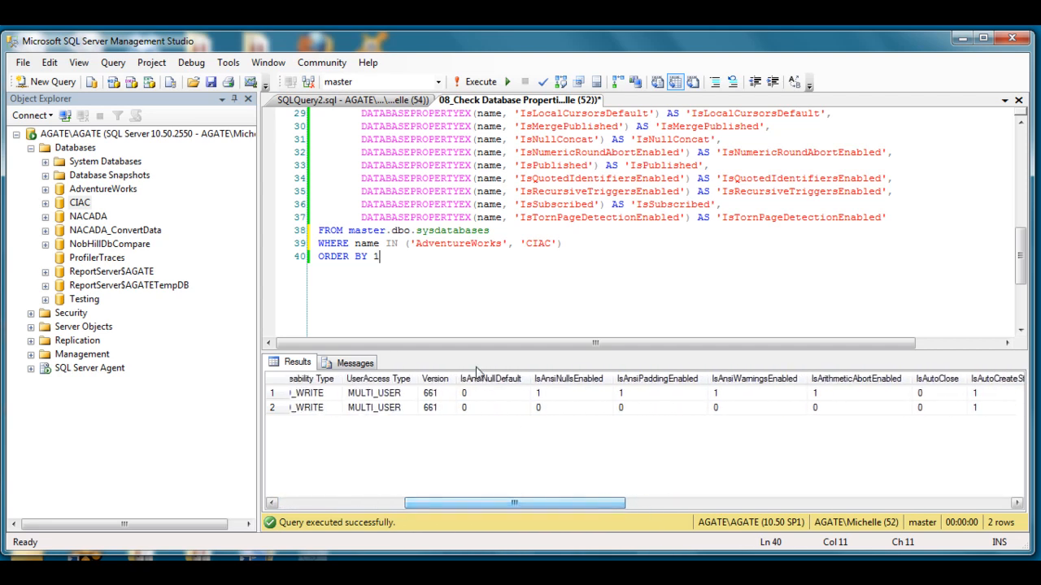
left_click_drag(473, 503, 326, 503)
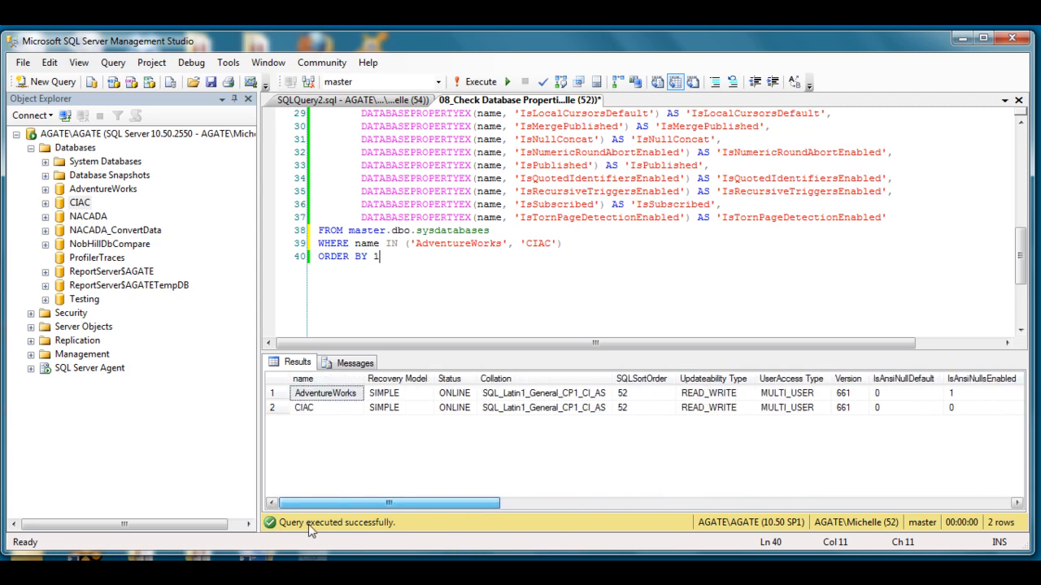
left_click(302, 407)
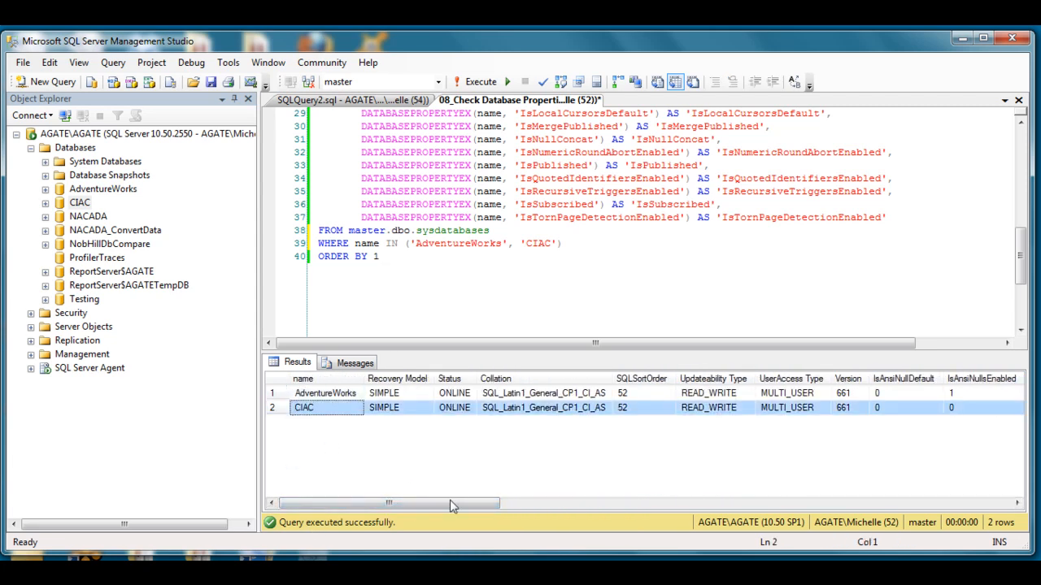